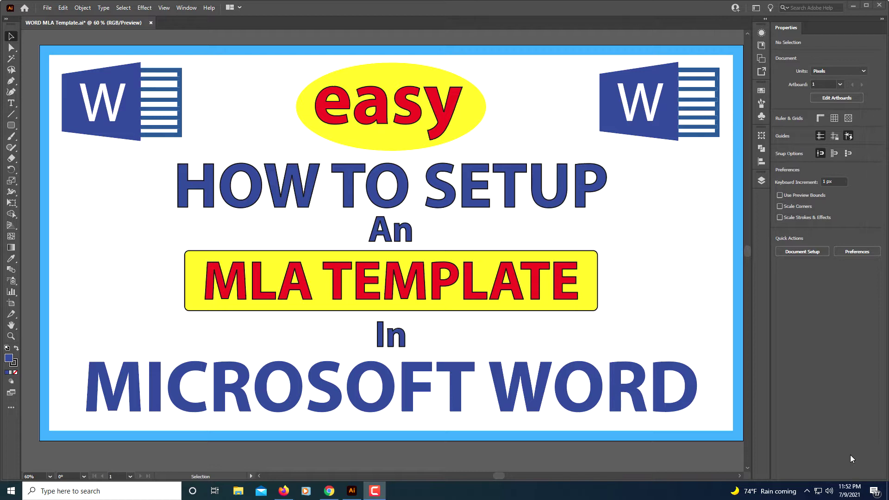
# - Launch Microsoft Word by searching 'wo' in the Windows taskbar search
pyautogui.click(144, 495)
pyautogui.write('wo')
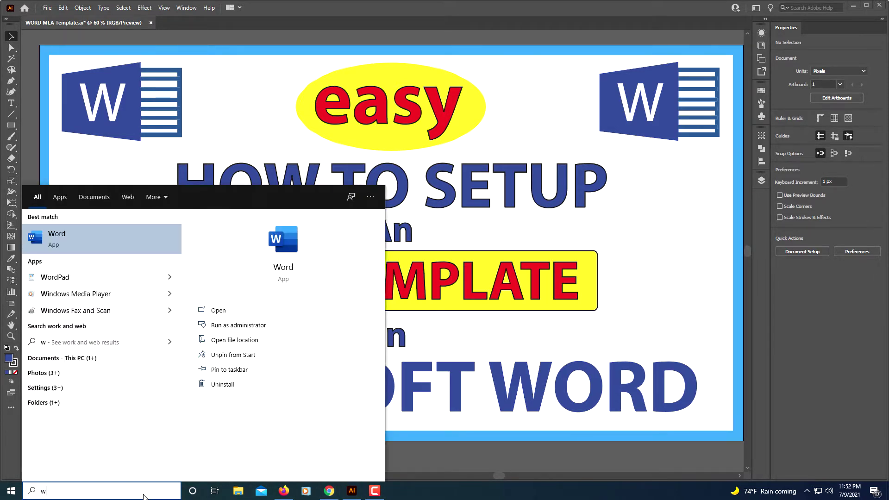
pyautogui.click(289, 268)
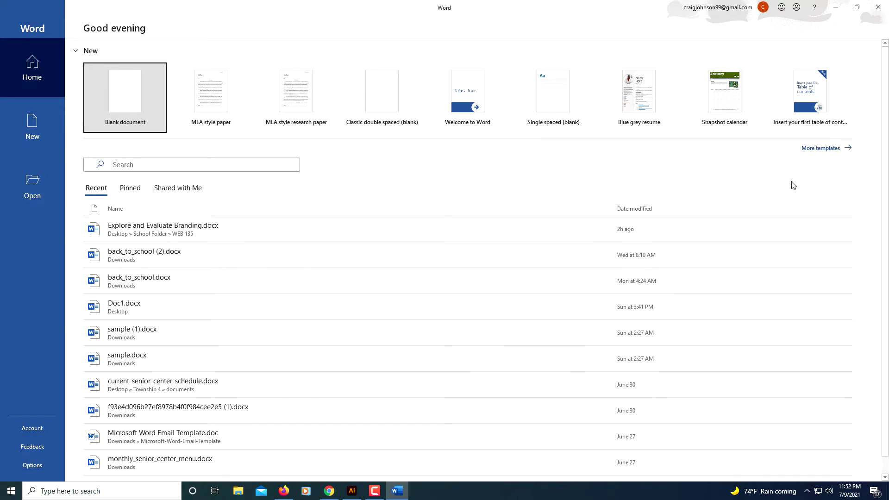
# - Search Word's online templates for 'mla' from the More templates page
pyautogui.click(817, 149)
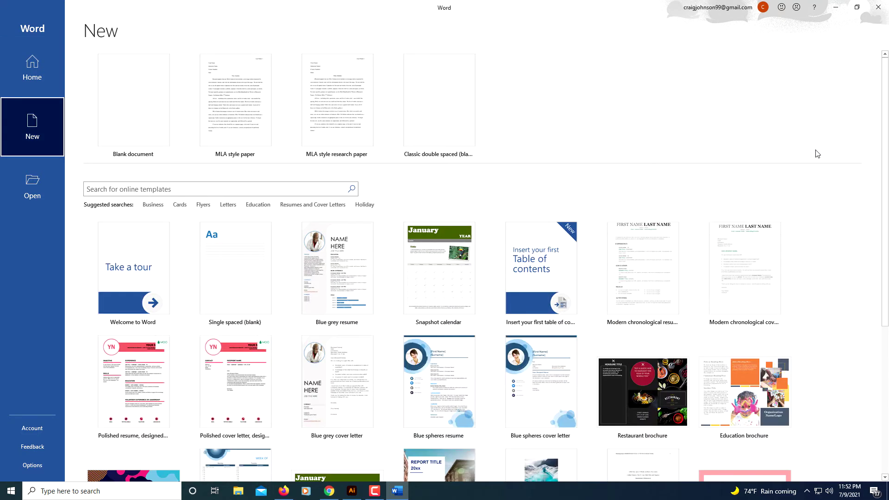
pyautogui.click(238, 188)
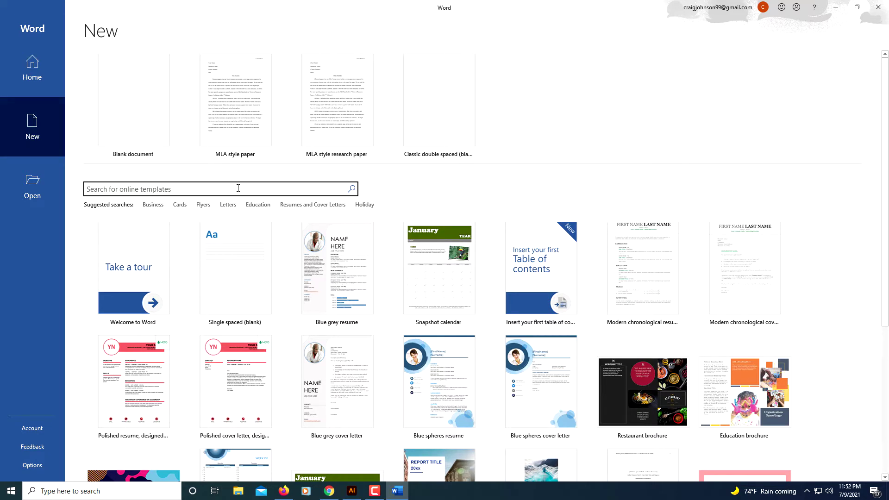
pyautogui.write('mla')
pyautogui.press('Return')
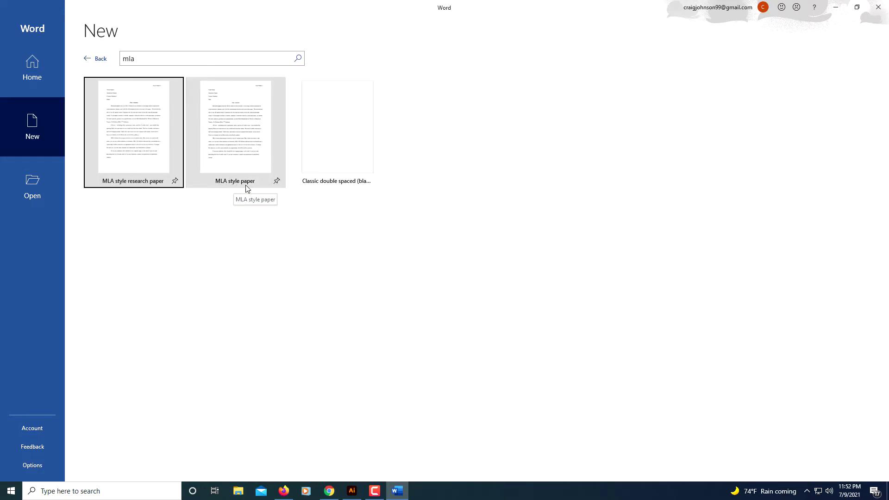
# - Create a document from the MLA style paper template and review its four pages
pyautogui.doubleClick(238, 135)
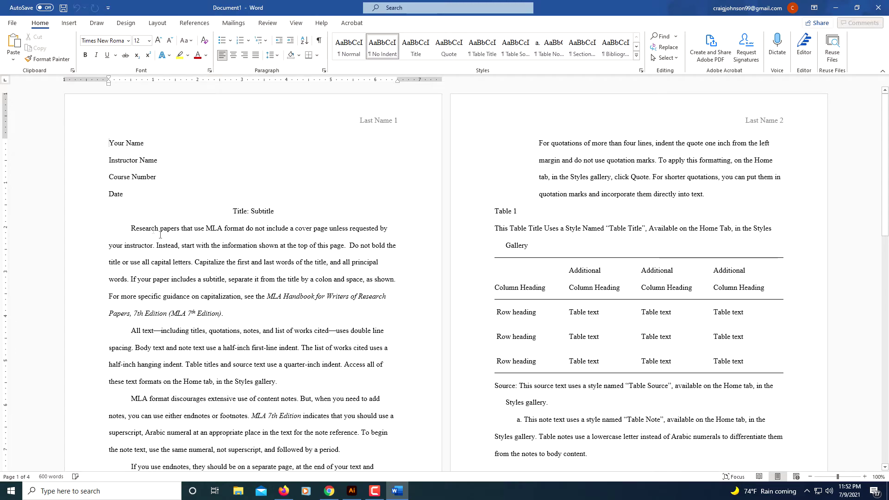
pyautogui.scroll(-8, 160, 235)
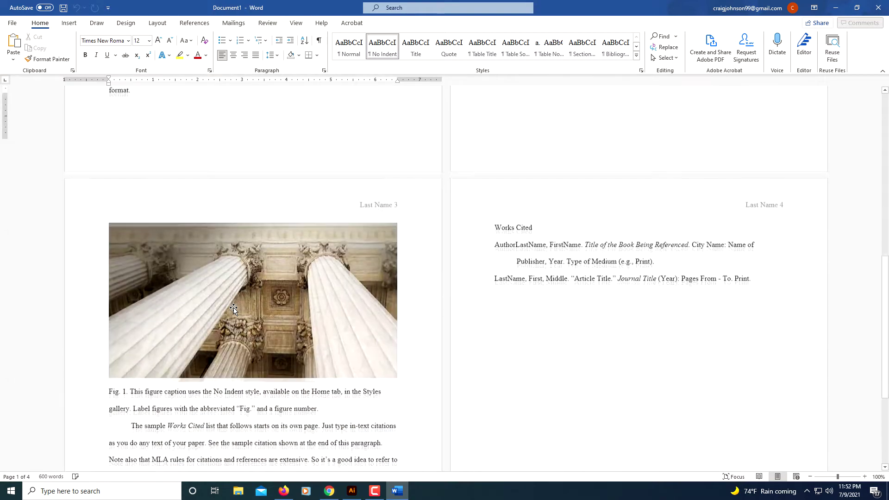
pyautogui.scroll(5, 234, 308)
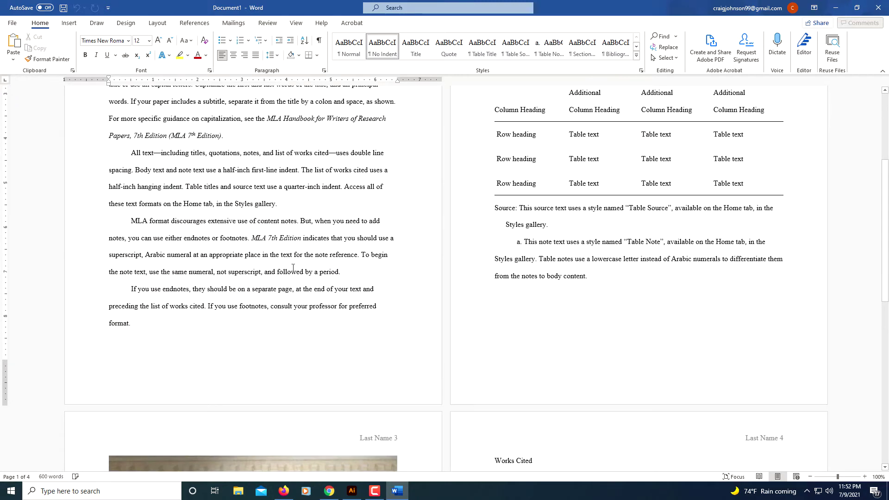
pyautogui.scroll(4, 551, 261)
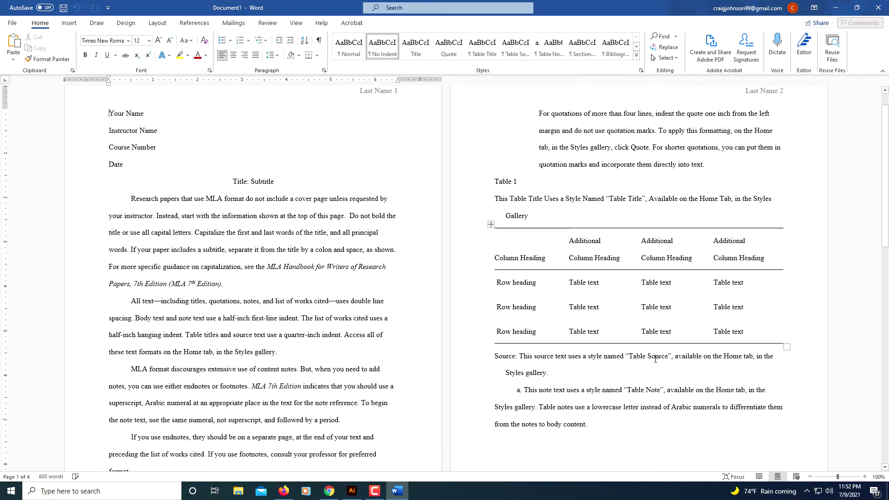
pyautogui.scroll(-10, 626, 376)
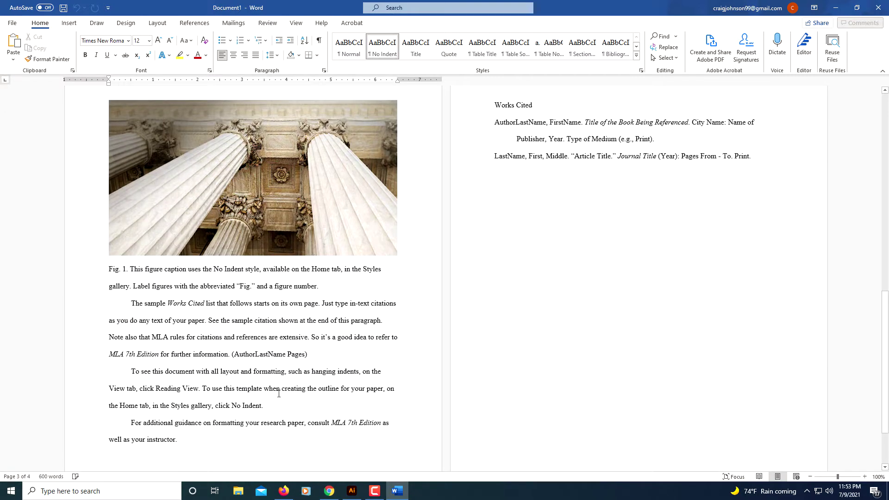
pyautogui.scroll(-1, 225, 419)
pyautogui.scroll(4, 370, 324)
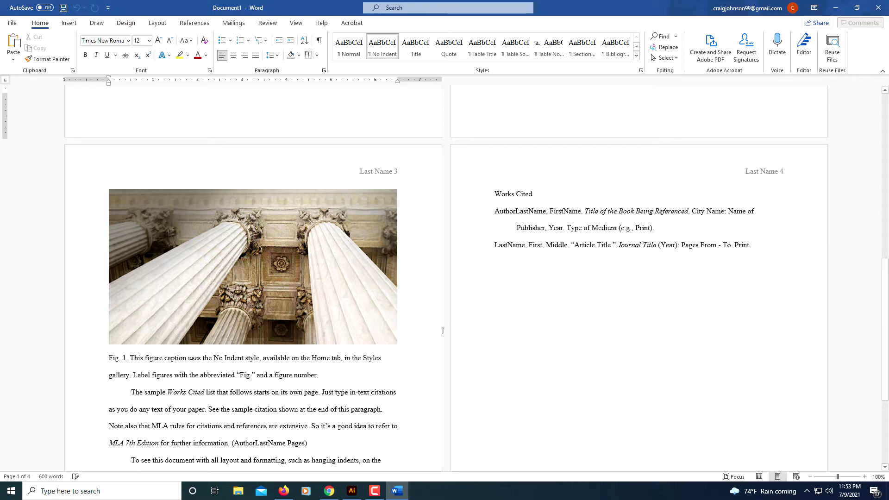
pyautogui.scroll(1, 403, 334)
pyautogui.scroll(8, 404, 334)
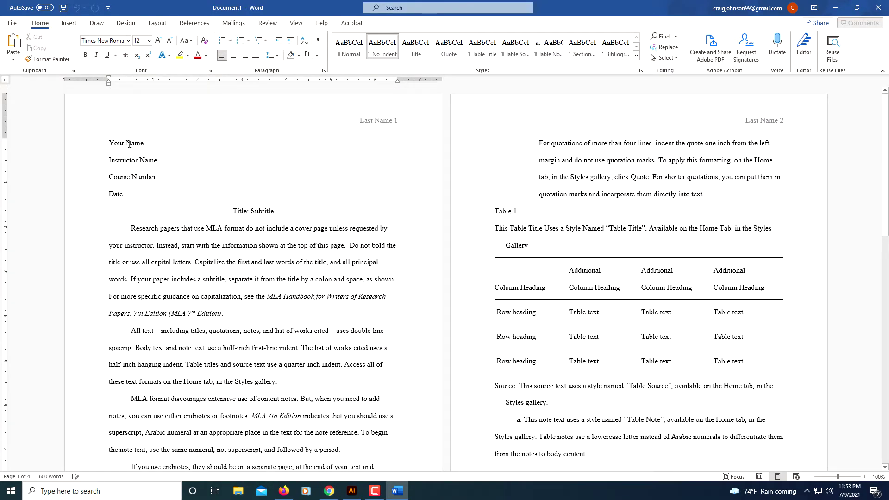
# - Fill the MLA heading with the student's name, instructor's name, ENG 101 and 9 July 2021
pyautogui.tripleClick(129, 143)
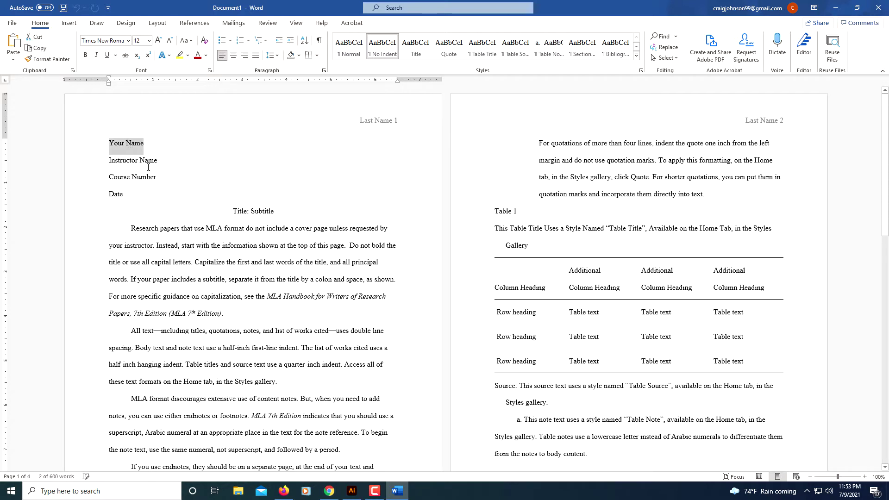
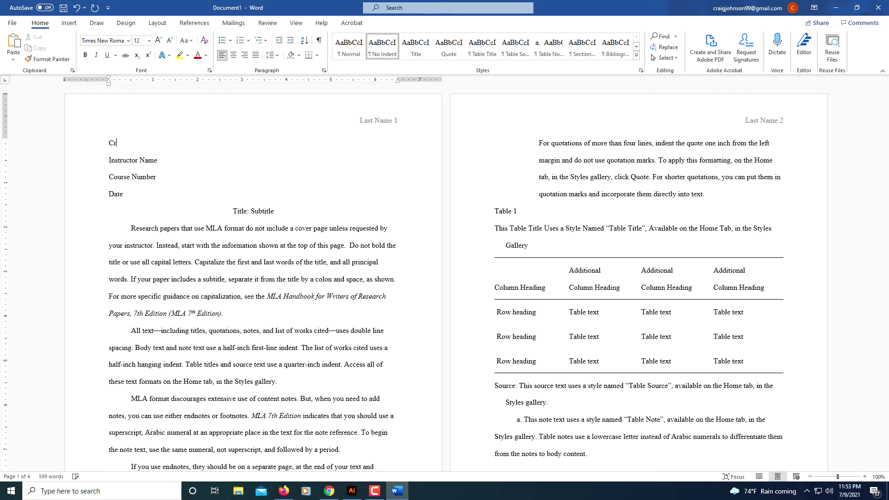
pyautogui.tripleClick(138, 162)
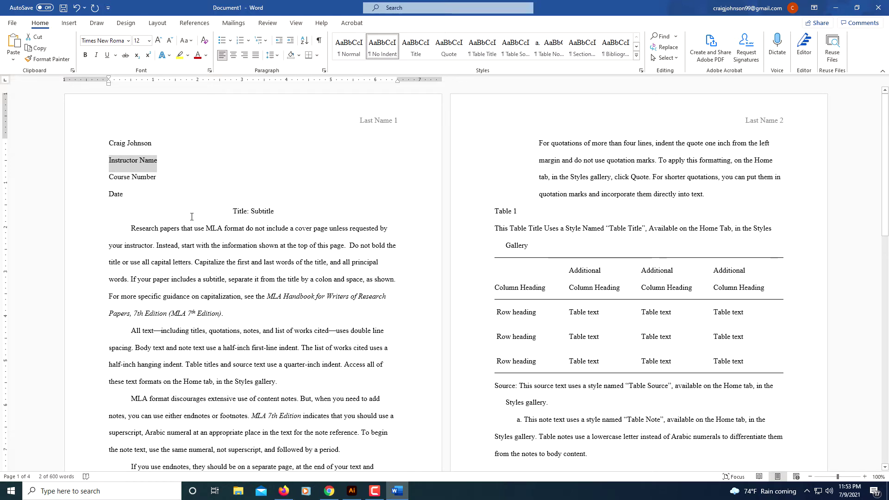
pyautogui.write('Prof')
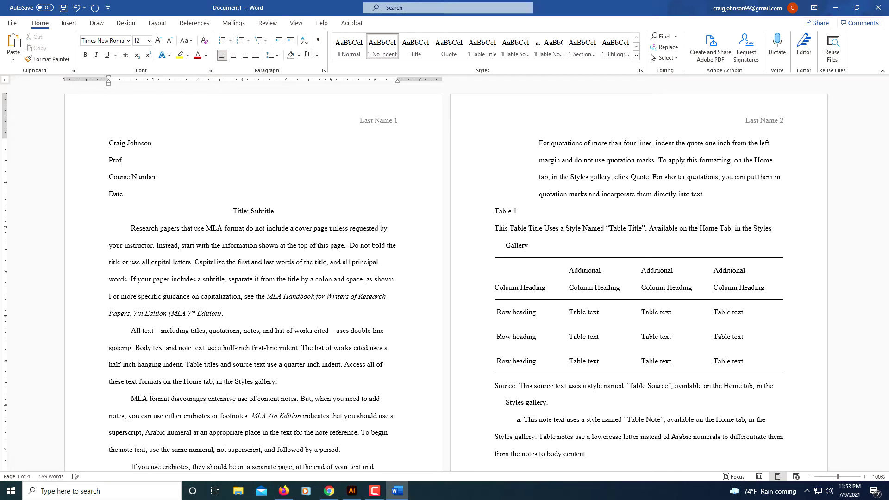
pyautogui.write('essor Green')
pyautogui.tripleClick(133, 181)
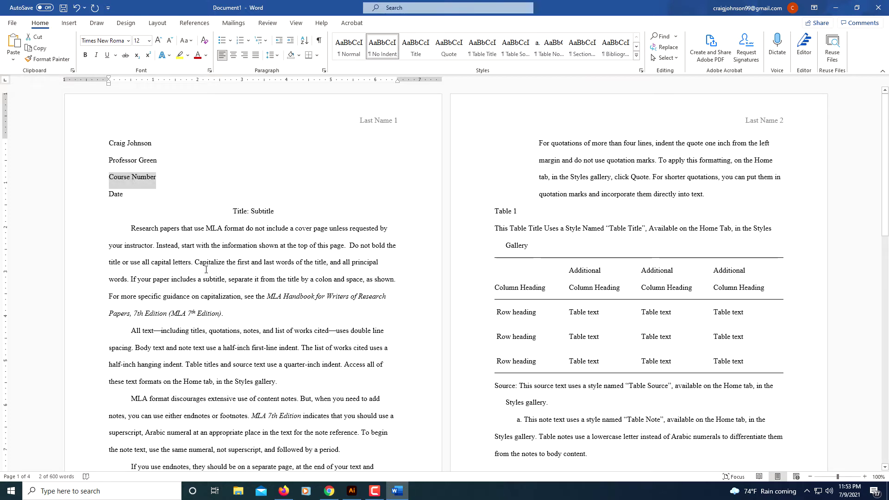
pyautogui.write('EN')
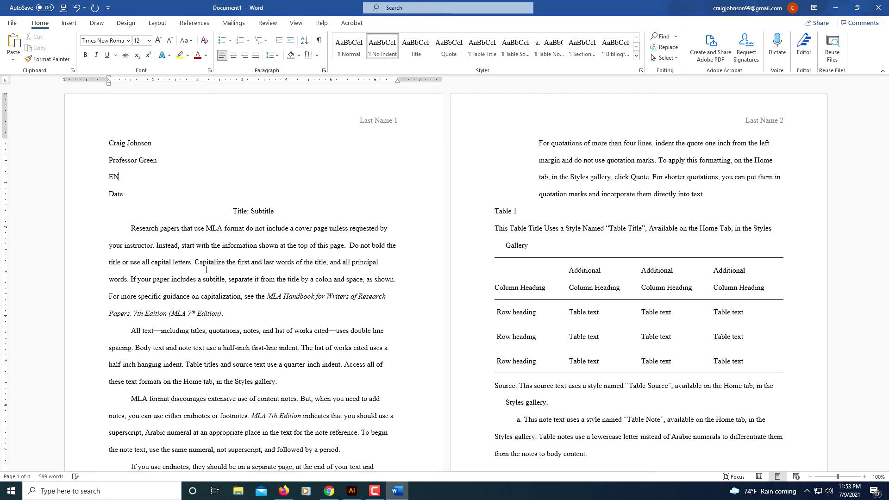
pyautogui.write('G 101')
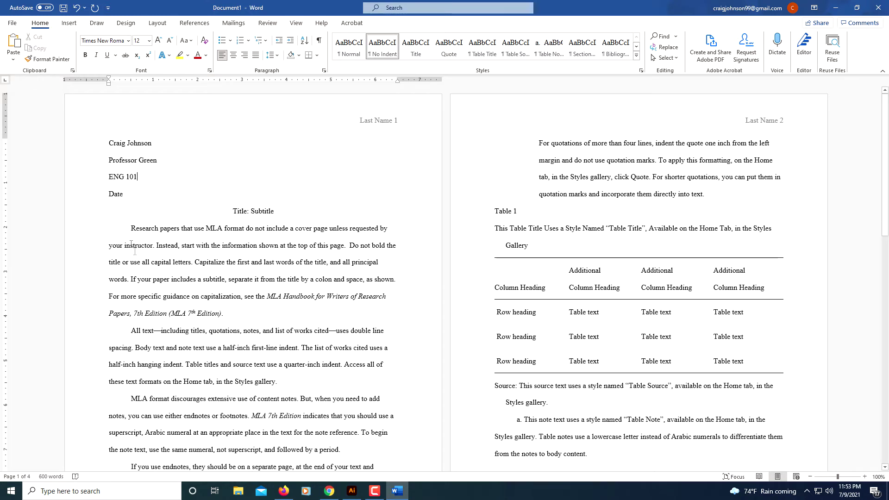
pyautogui.doubleClick(116, 195)
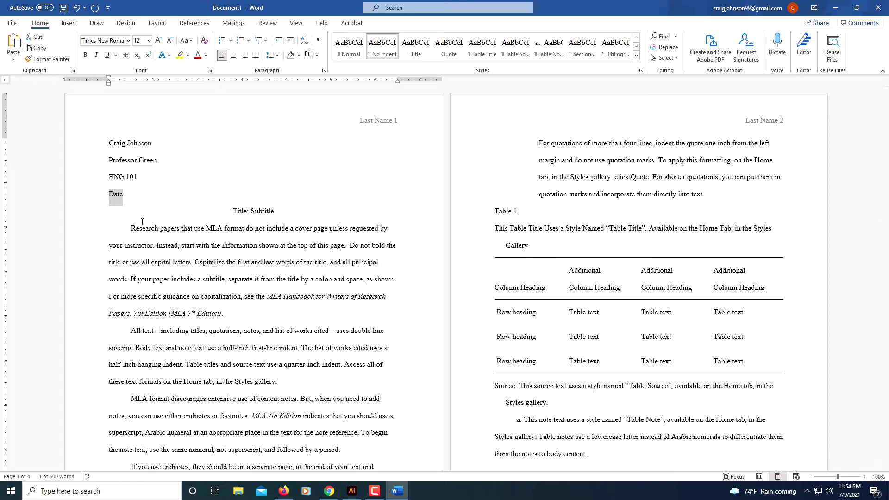
pyautogui.write('9')
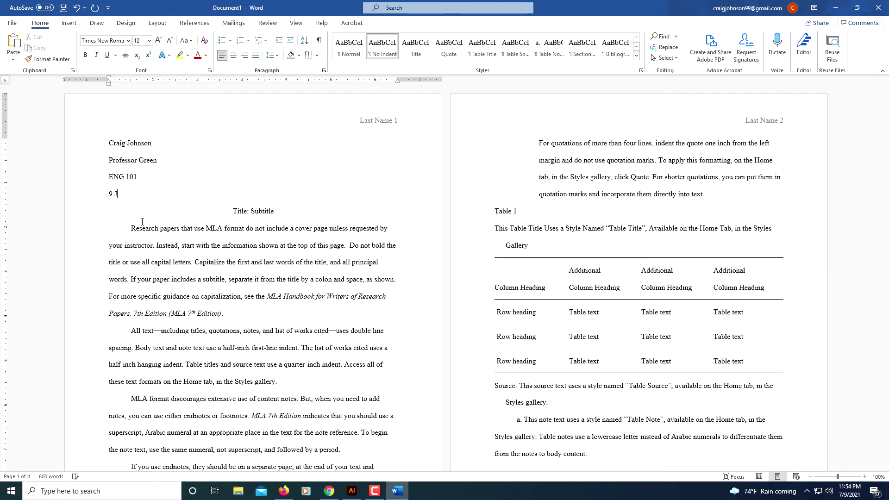
pyautogui.write(' July')
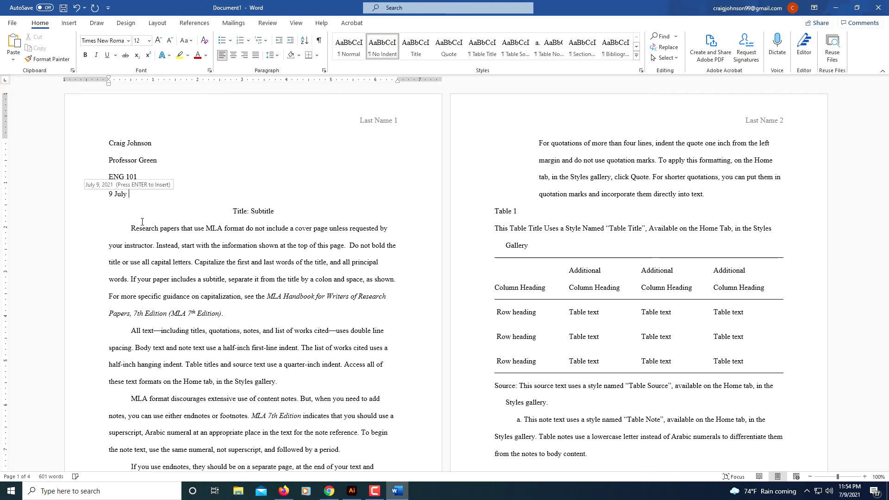
pyautogui.write(' 2021')
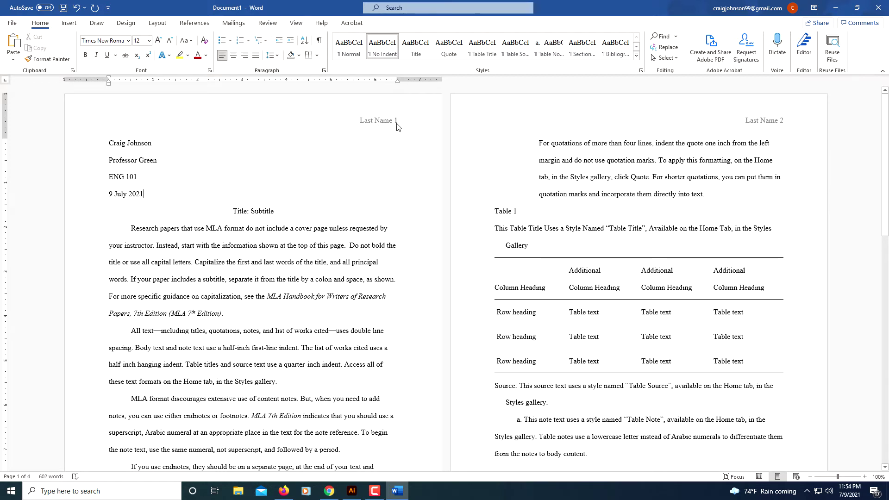
# - Replace 'Last Name' in the page 1 header with the student's surname, keeping page number 1
pyautogui.doubleClick(327, 113)
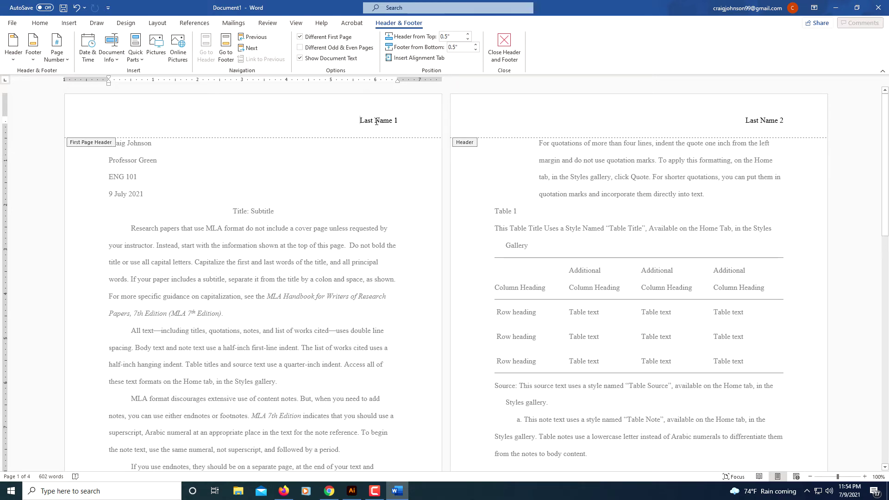
pyautogui.hotkey('ctrl', 'shift', 'Right')
pyautogui.hotkey('ctrl', 'shift', 'Right')
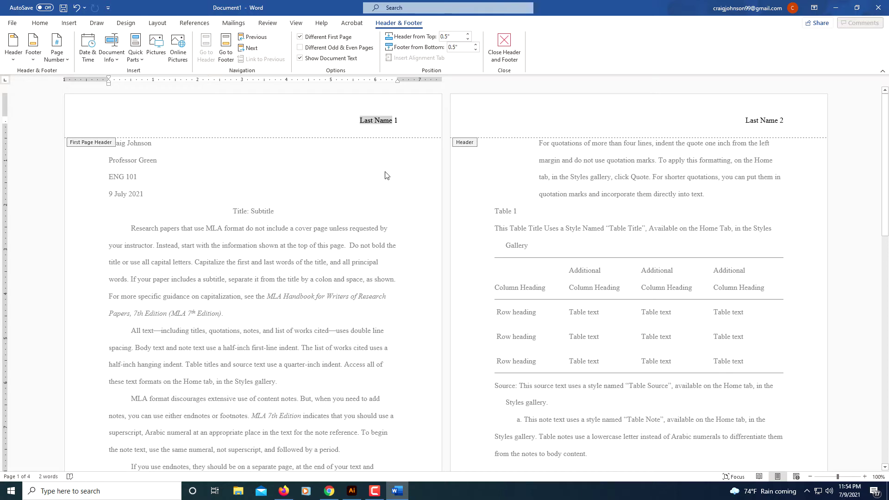
pyautogui.press('BackSpace')
pyautogui.write('John')
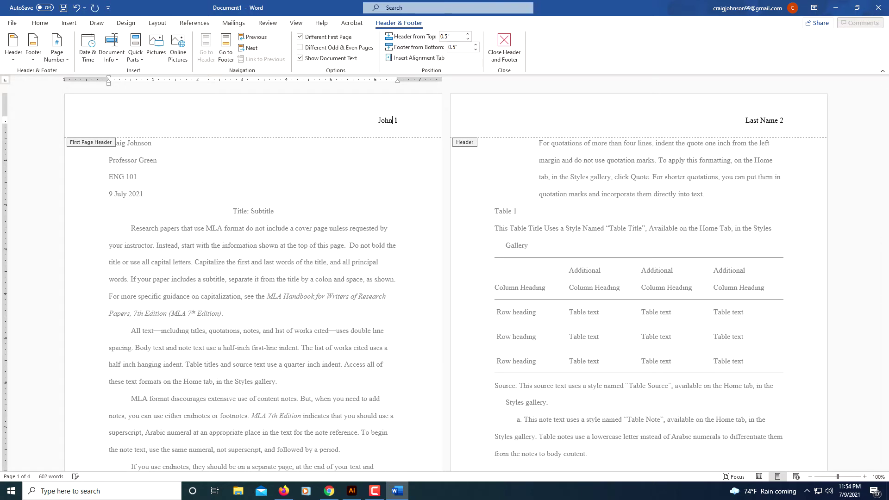
pyautogui.write('son')
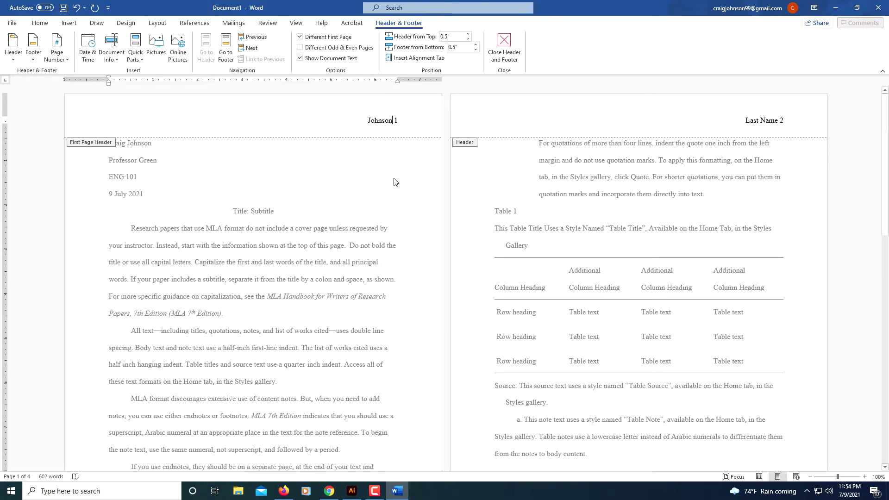
pyautogui.click(506, 45)
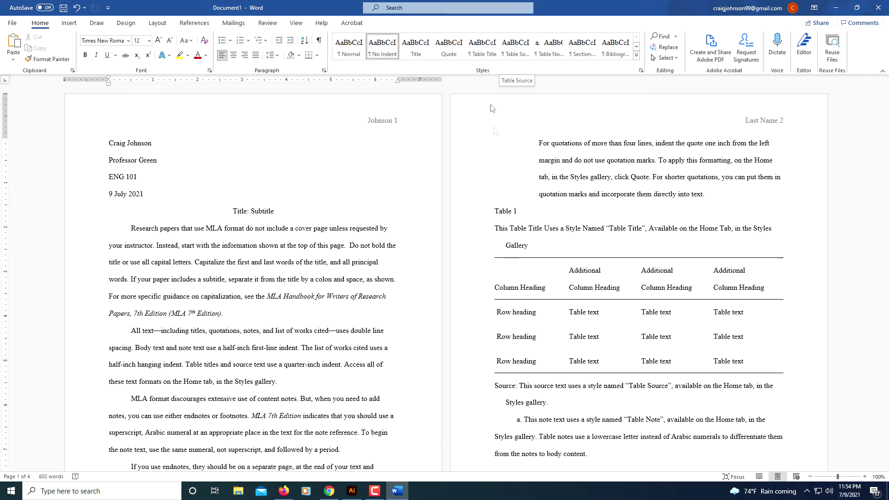
# - Put the student's surname in the page 2 header and confirm the page 3 header matches
pyautogui.doubleClick(679, 111)
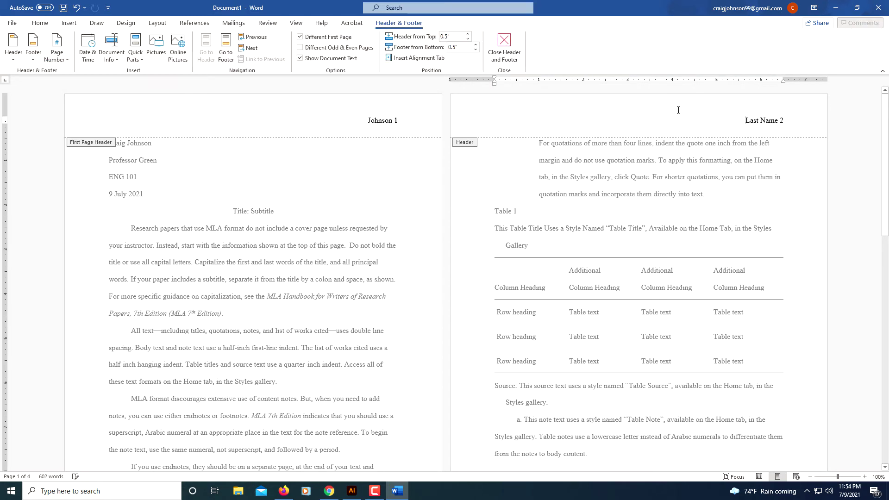
pyautogui.click(760, 120)
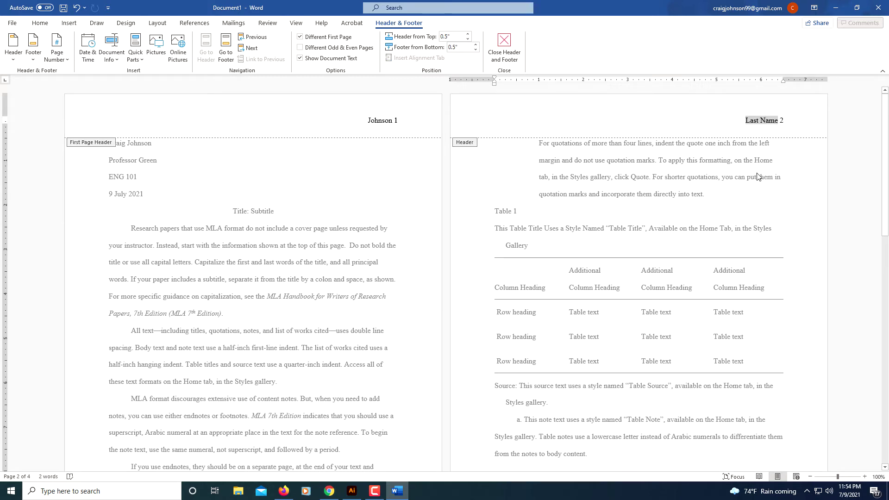
pyautogui.write('Johns')
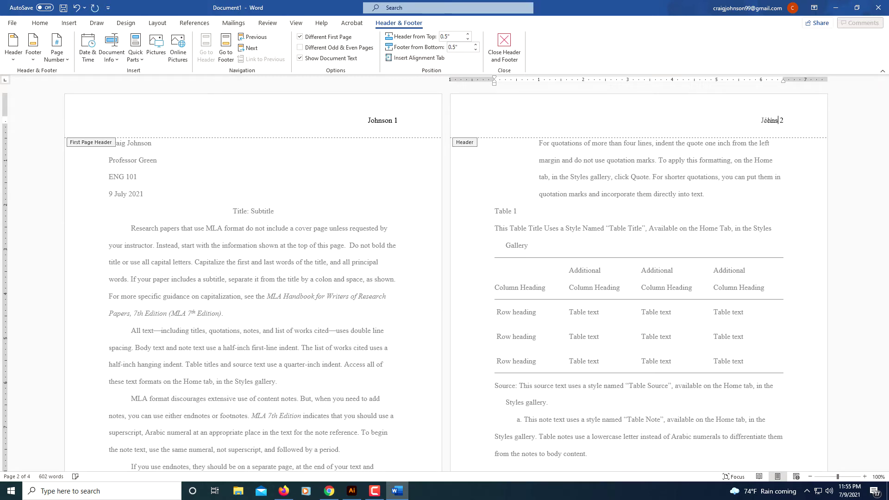
pyautogui.write('on')
pyautogui.scroll(-10, 576, 272)
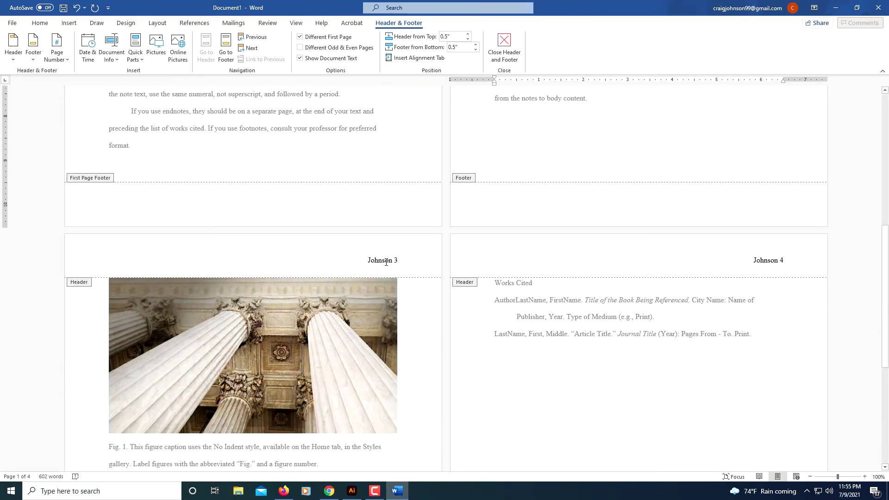
pyautogui.click(386, 262)
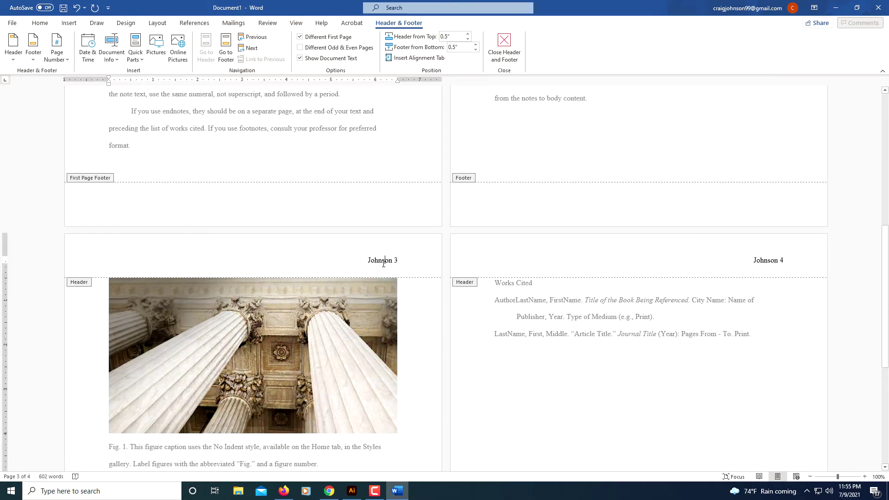
pyautogui.scroll(8, 549, 345)
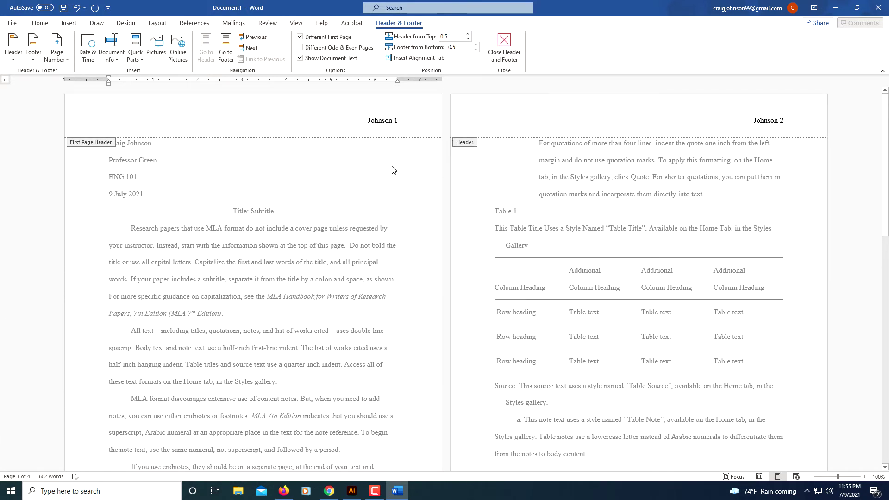
# - Leave header editing and replace the 'Title' placeholder with 'MLA Template'
pyautogui.doubleClick(396, 194)
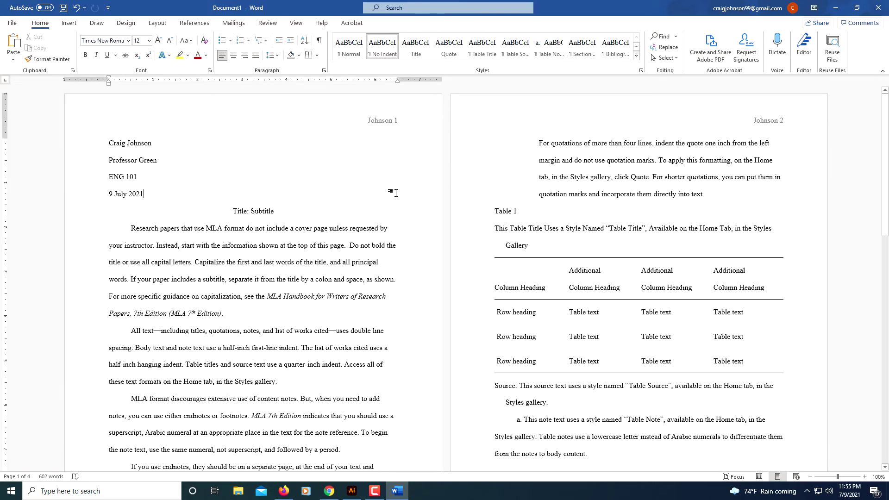
pyautogui.scroll(-1, 396, 193)
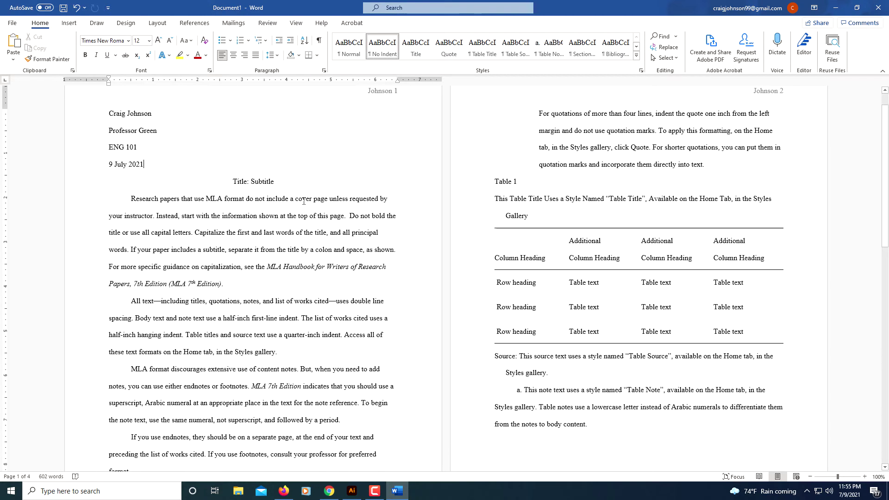
pyautogui.doubleClick(244, 182)
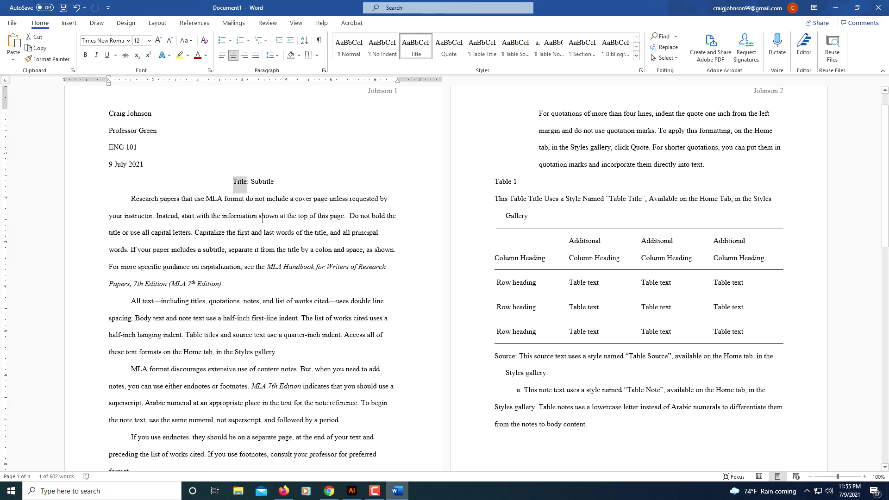
pyautogui.write('MLA S')
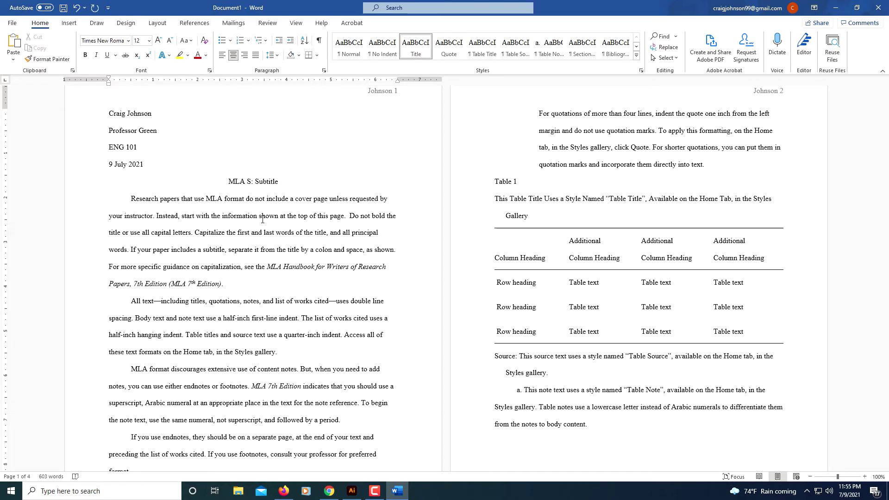
pyautogui.press('BackSpace')
pyautogui.write('Temp')
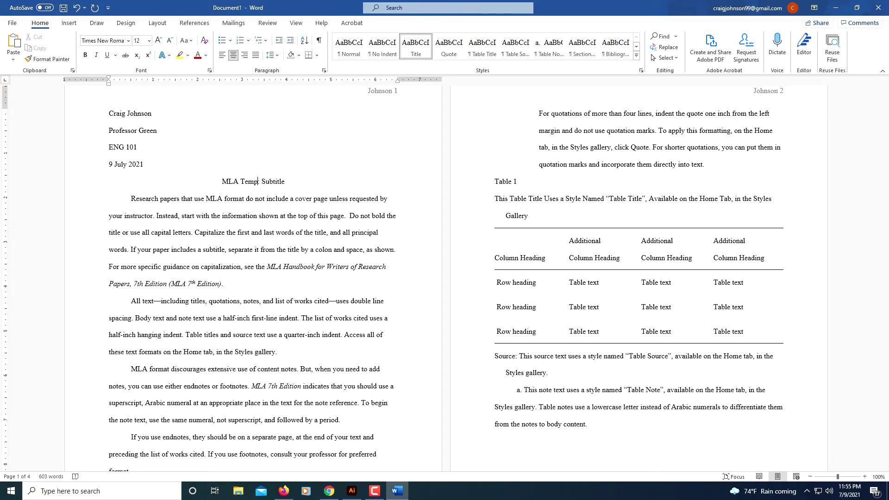
pyautogui.write('late')
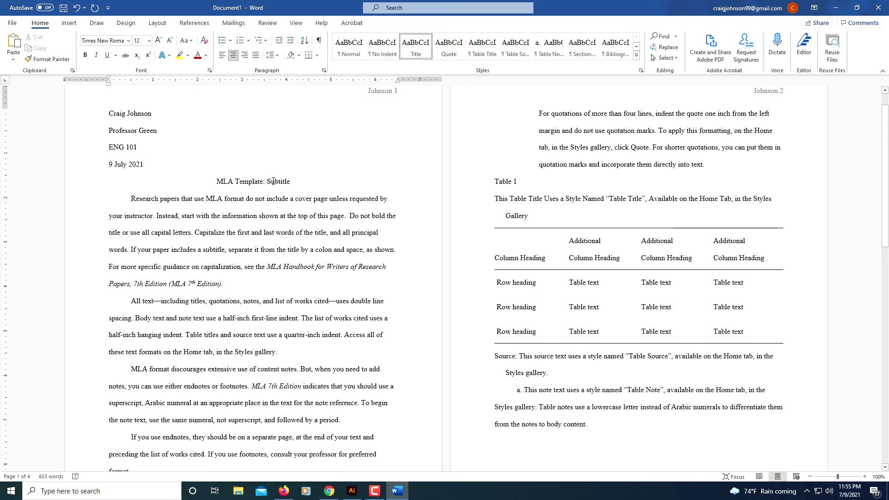
# - Delete ': Subtitle' so the title line reads only 'MLA Template'
pyautogui.doubleClick(276, 185)
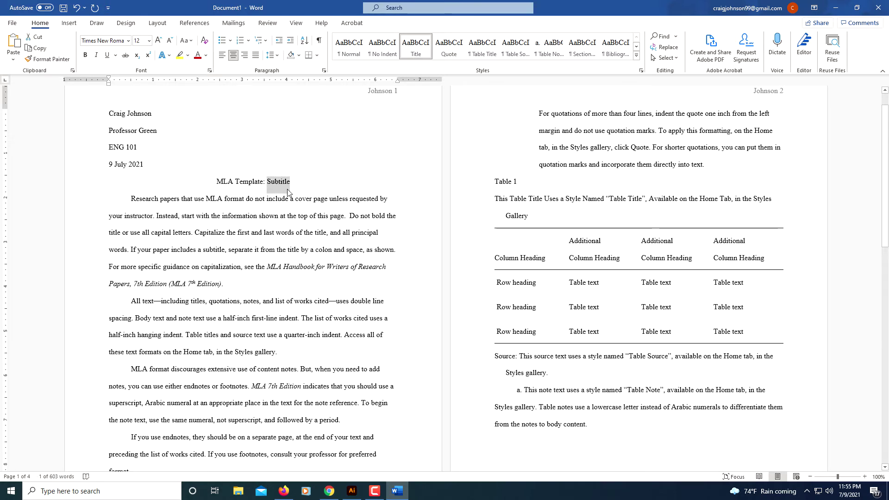
pyautogui.press('BackSpace')
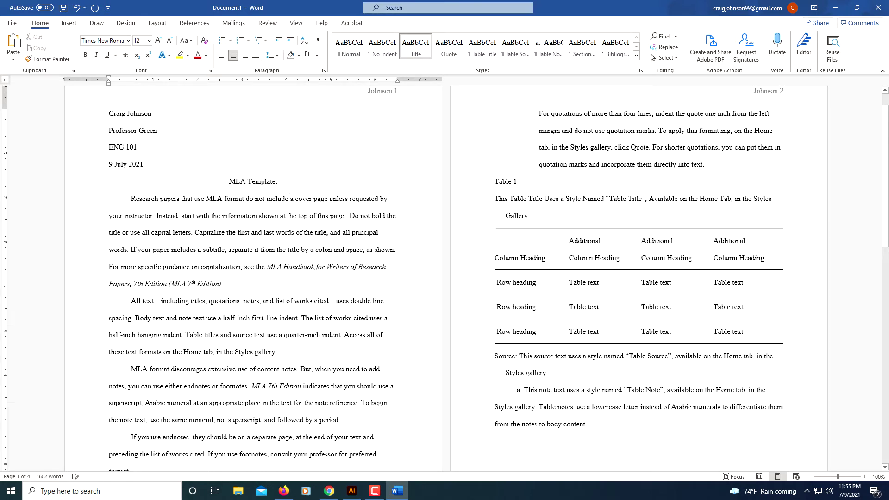
pyautogui.press('BackSpace')
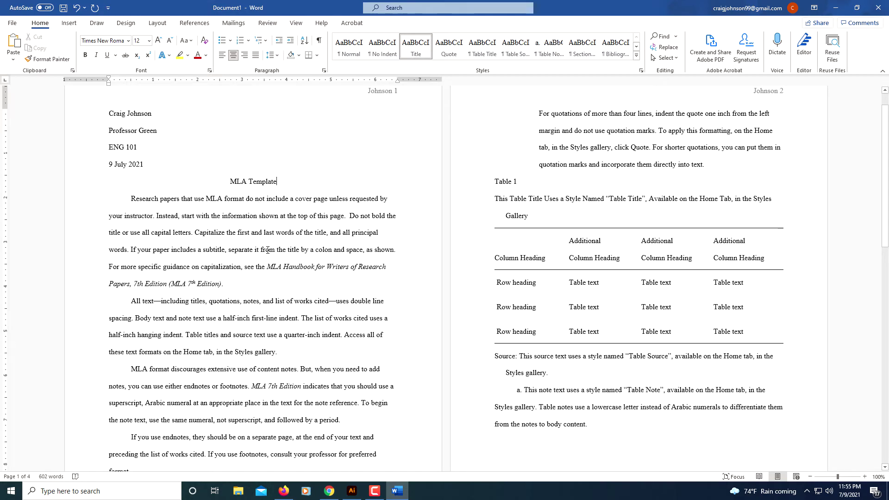
pyautogui.scroll(-10, 338, 291)
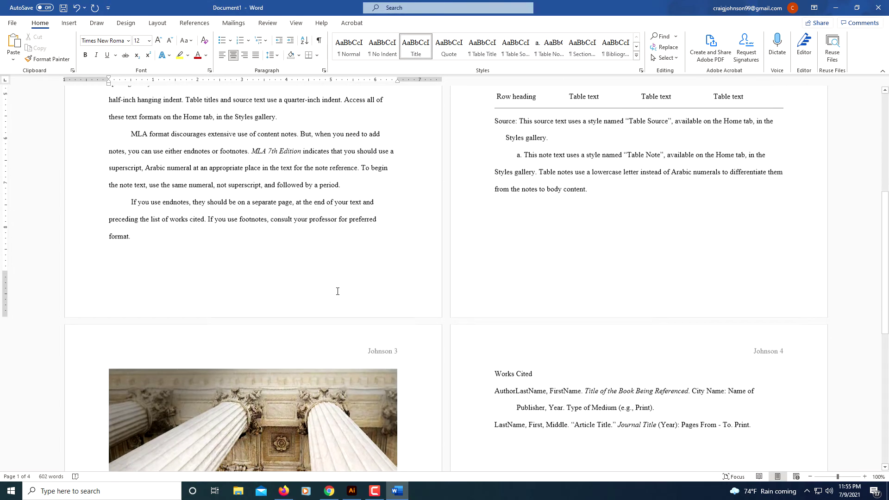
# - Center the 'Works Cited' heading on page 4 with the Home tab's Center button
pyautogui.scroll(3, 463, 231)
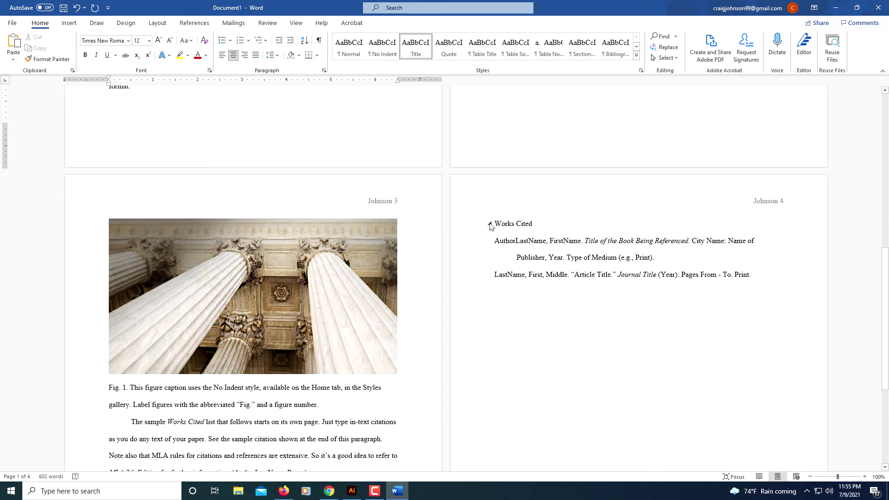
pyautogui.tripleClick(500, 224)
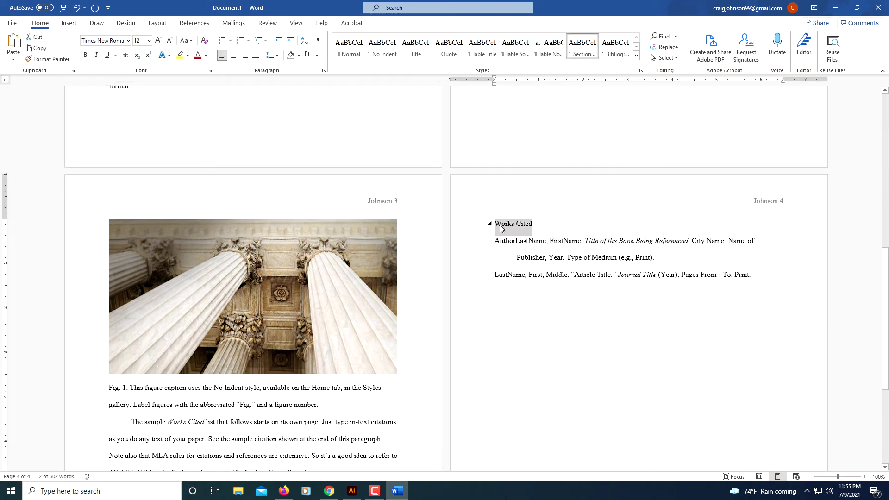
pyautogui.click(234, 56)
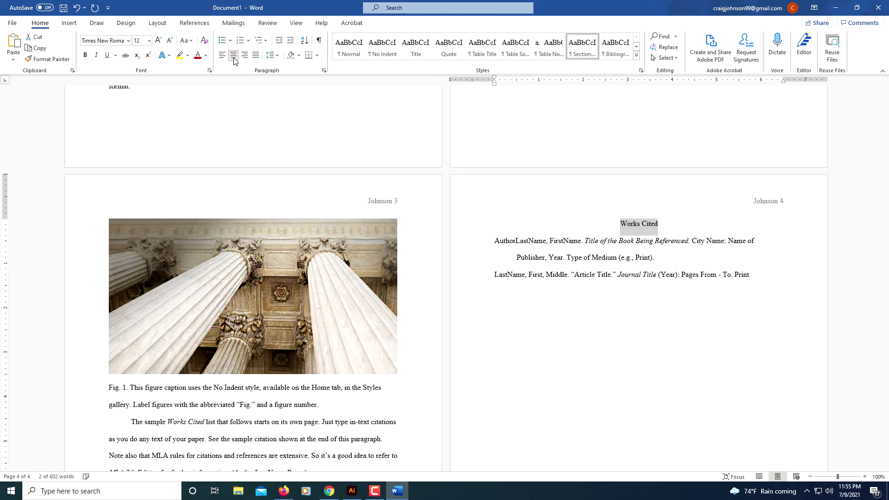
pyautogui.scroll(1, 390, 329)
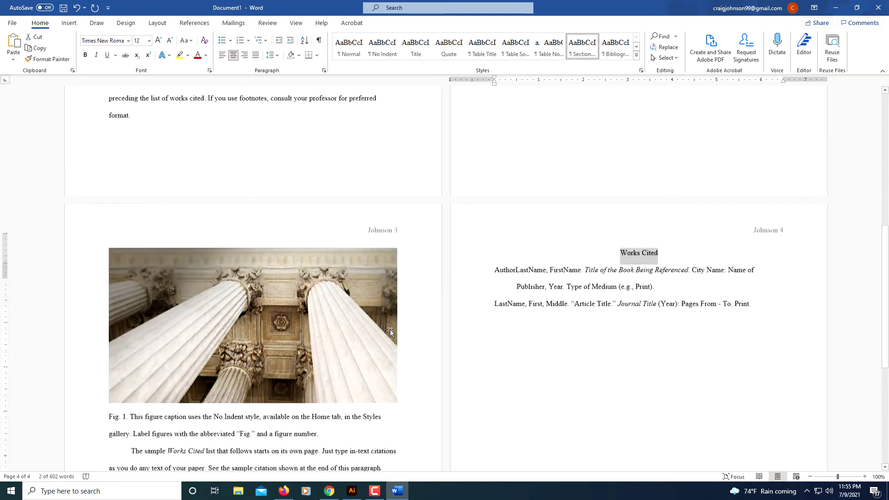
pyautogui.scroll(10, 390, 330)
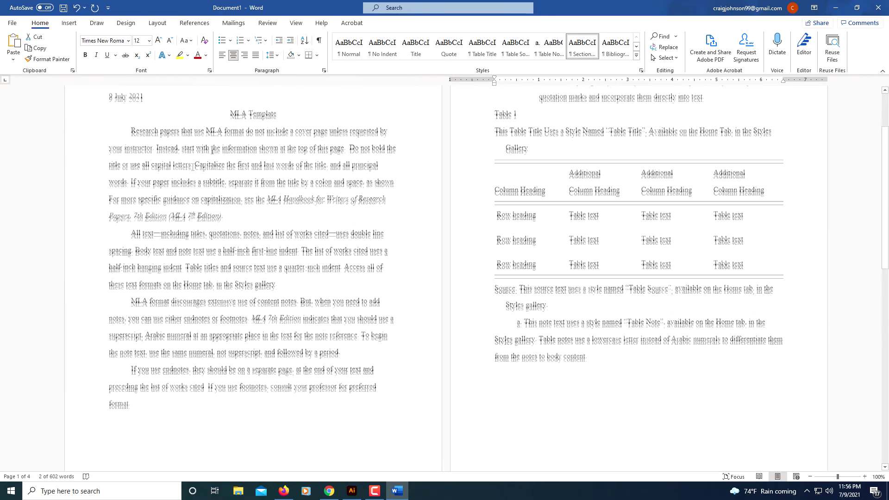
pyautogui.keyDown('shift'); pyautogui.click(158, 408); pyautogui.keyUp('shift')
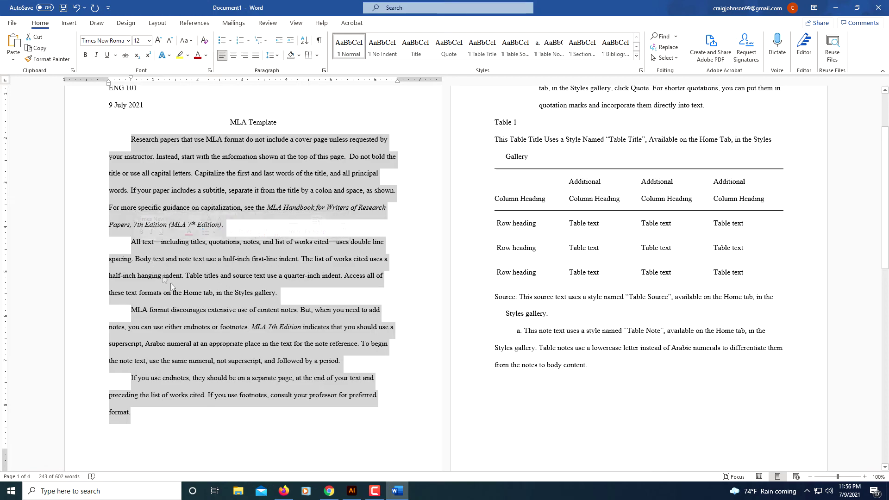
# - Delete the block quote, table and notes on page 2
pyautogui.scroll(2, 579, 392)
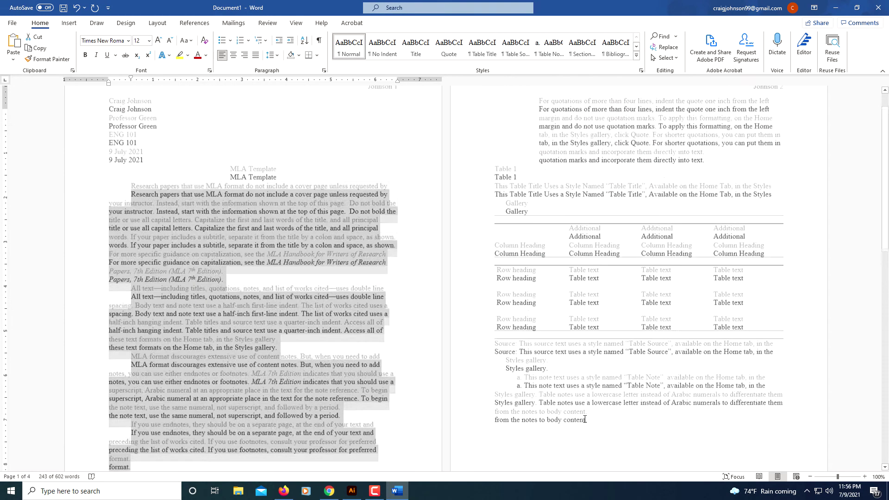
pyautogui.moveTo(606, 422); pyautogui.dragTo(509, 102)
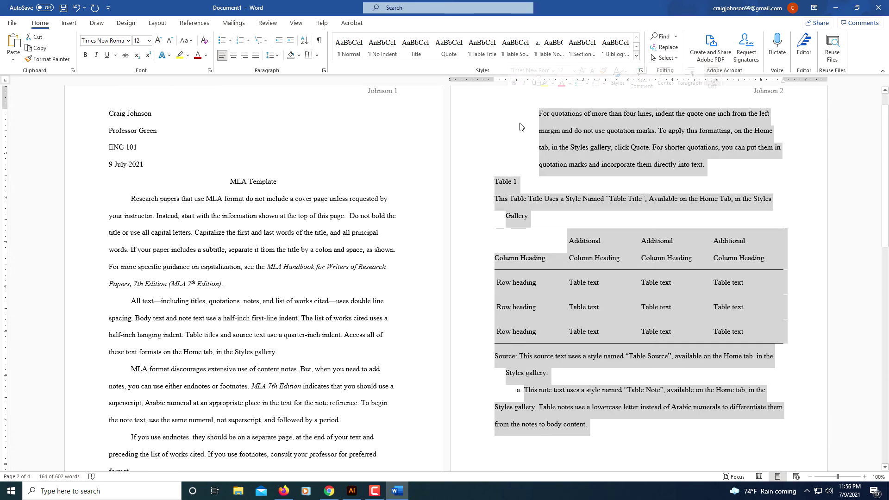
pyautogui.press('Delete')
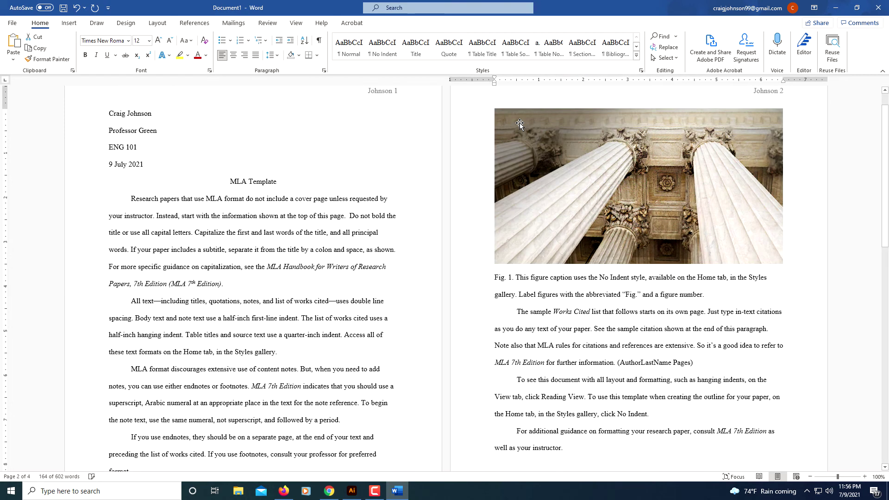
# - Delete the sample figure, caption and following paragraphs, leaving a two-page paper
pyautogui.scroll(-1, 520, 124)
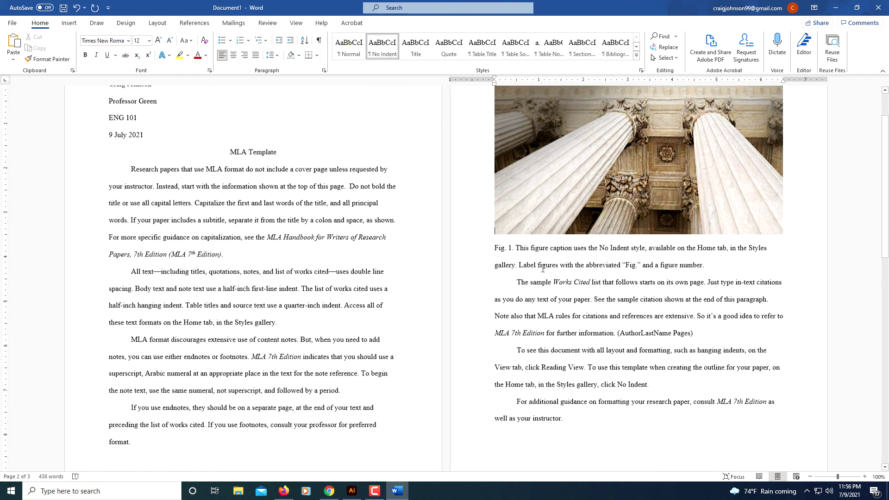
pyautogui.moveTo(617, 419); pyautogui.dragTo(558, 166)
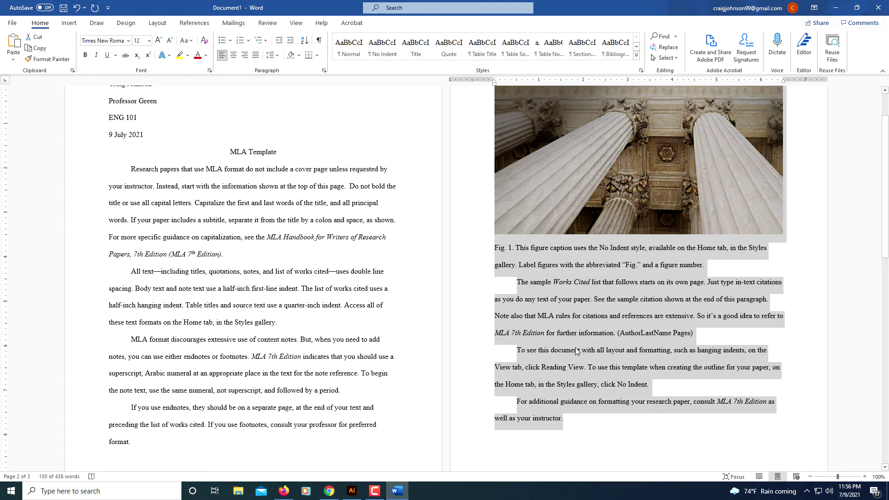
pyautogui.press('Delete')
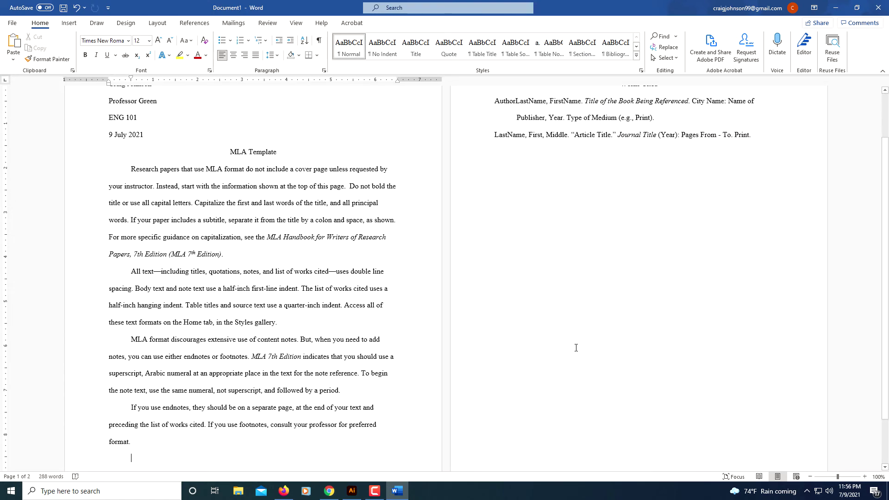
pyautogui.scroll(2, 576, 347)
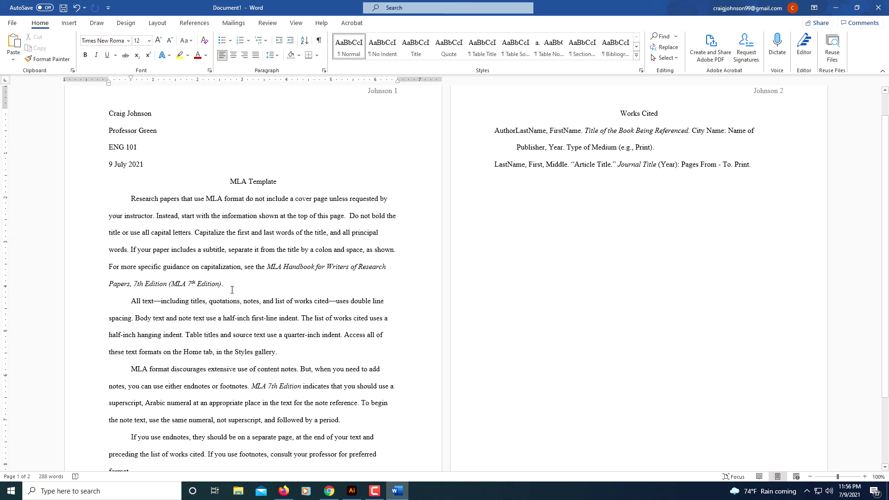
pyautogui.scroll(-3, 232, 290)
pyautogui.scroll(3, 231, 321)
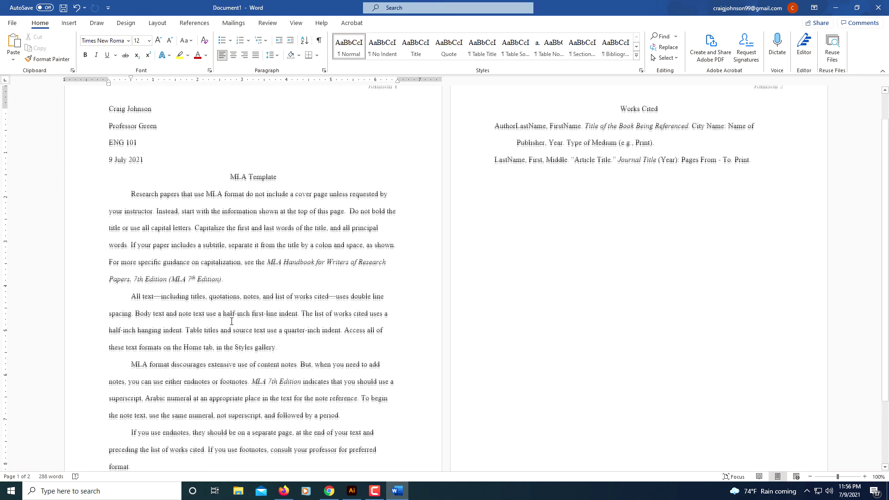
pyautogui.scroll(1, 641, 155)
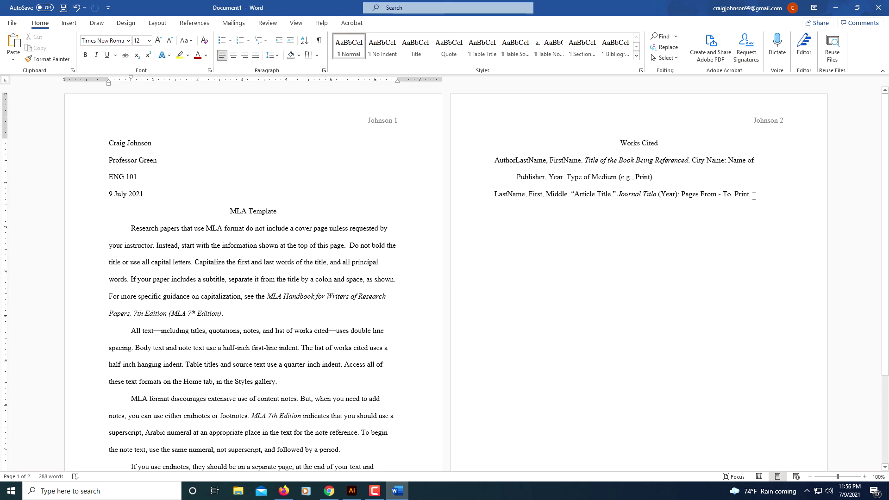
pyautogui.moveTo(751, 193); pyautogui.dragTo(495, 160)
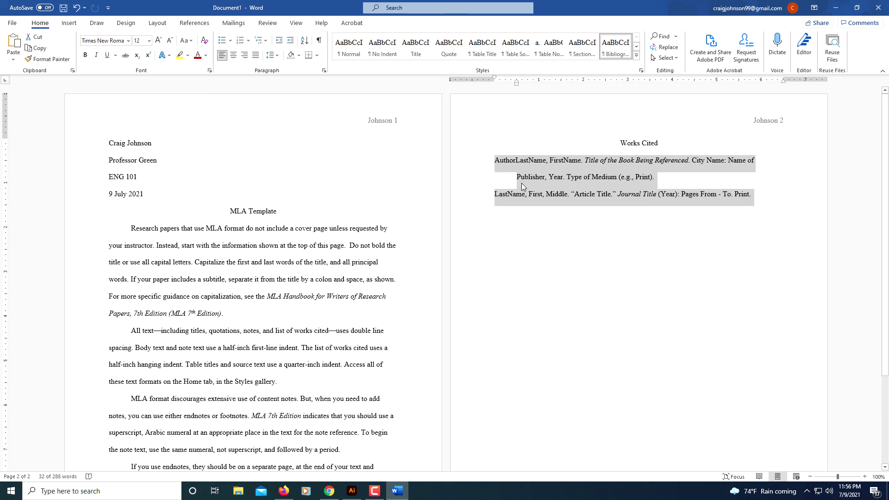
pyautogui.click(553, 262)
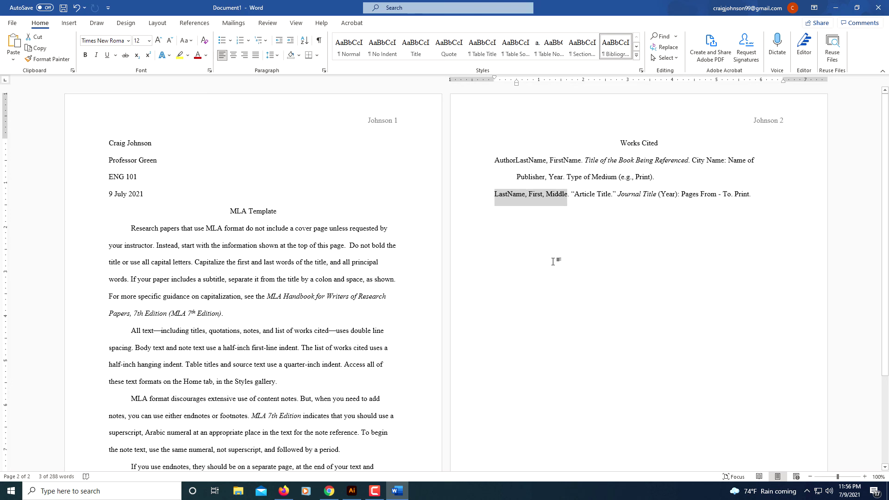